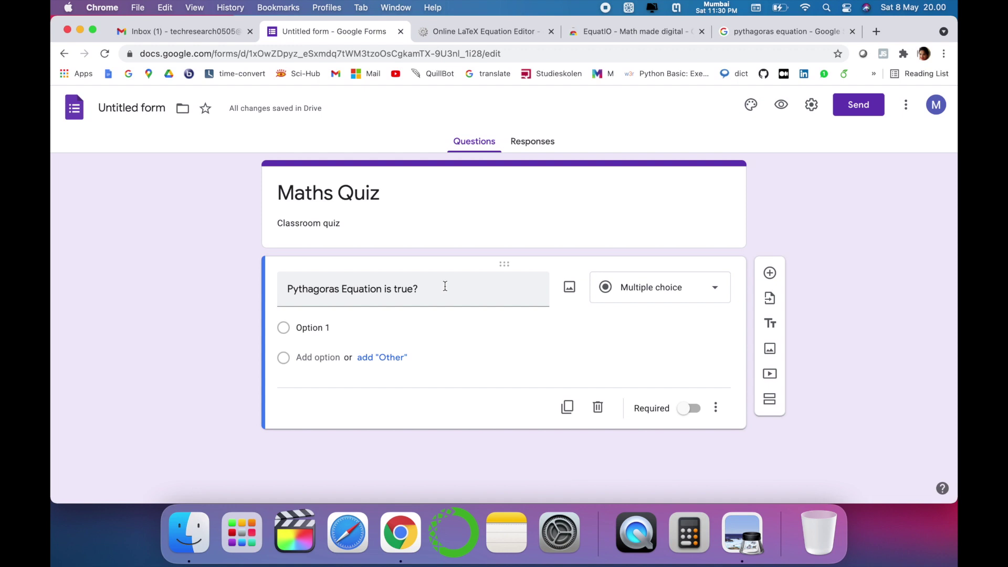
Step: Switch to the online LaTeX equation editor and enter a^{2}+ as the start of the equation
{"action": "left_click", "coordinate": [313, 329]}
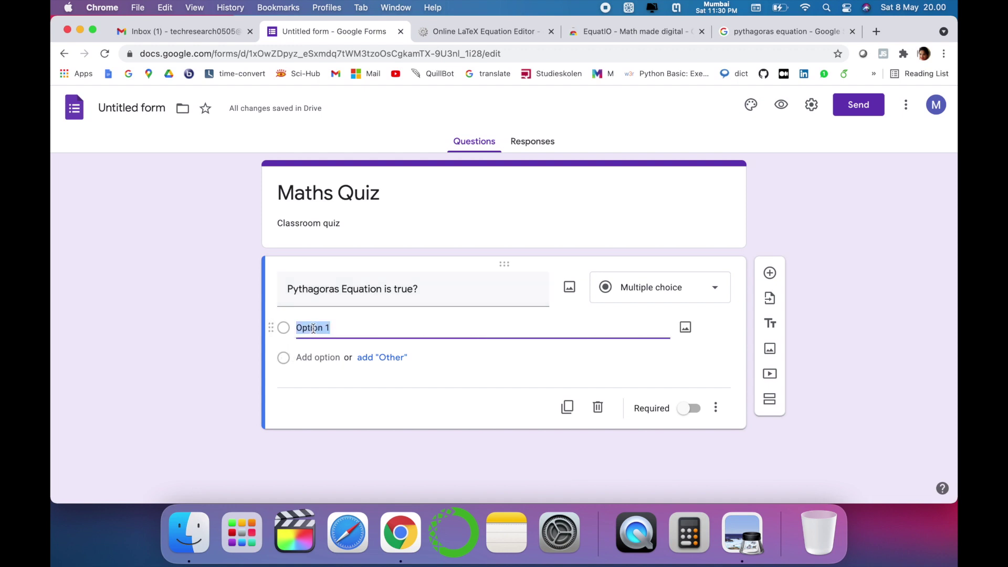
{"action": "left_click", "coordinate": [435, 326]}
{"action": "key", "text": "ctrl+Tab"}
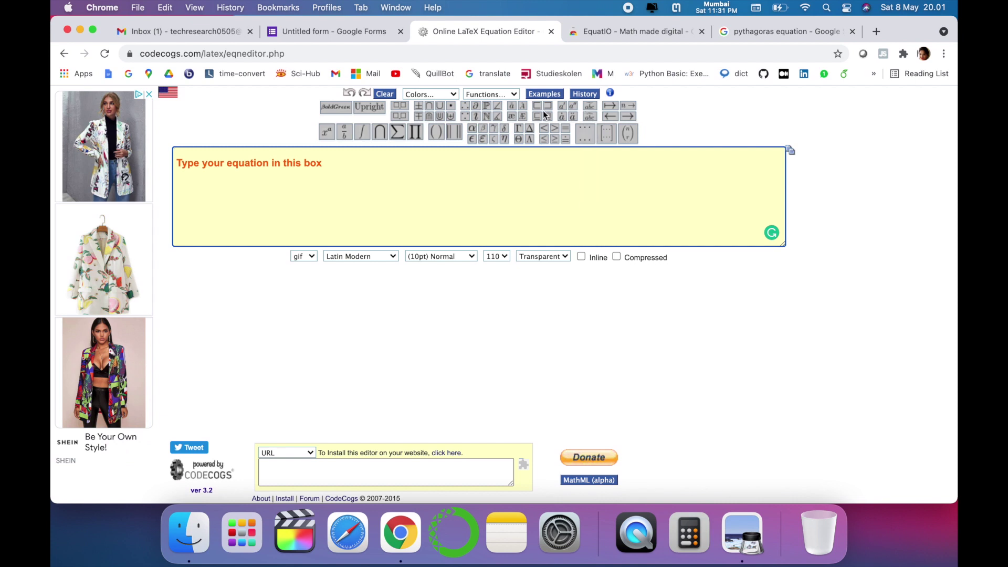
{"action": "mouse_move", "coordinate": [563, 108]}
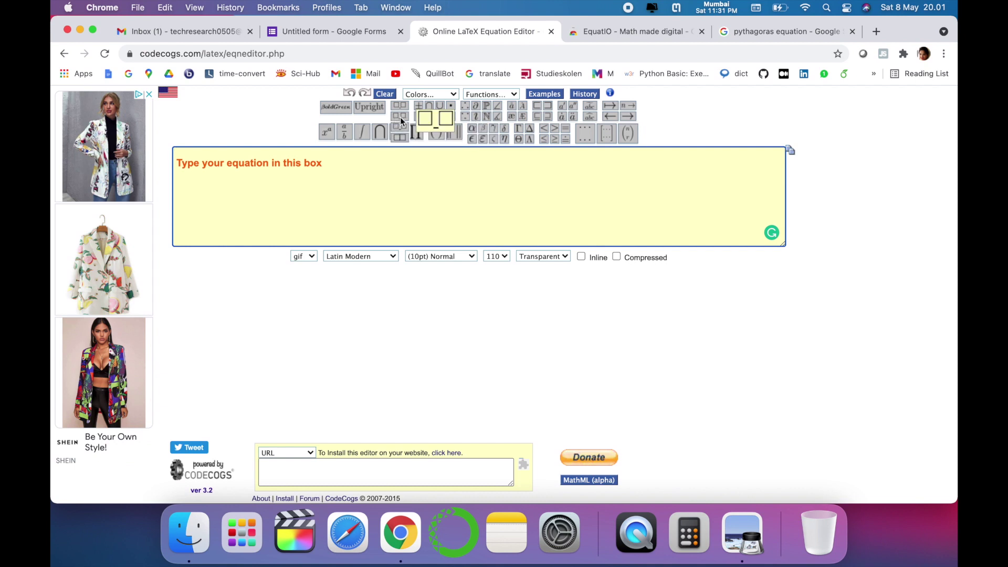
{"action": "mouse_move", "coordinate": [397, 132]}
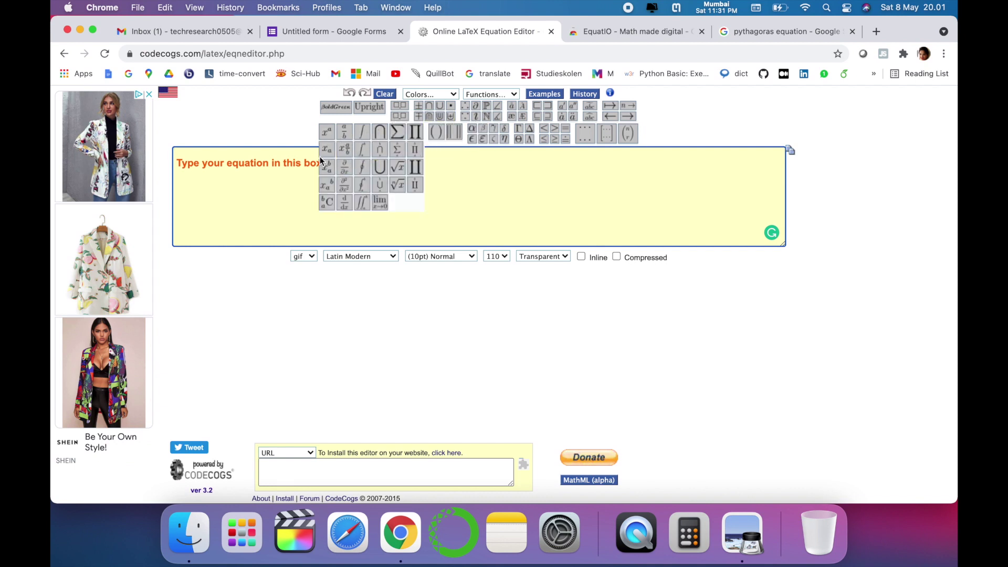
{"action": "left_click", "coordinate": [326, 131]}
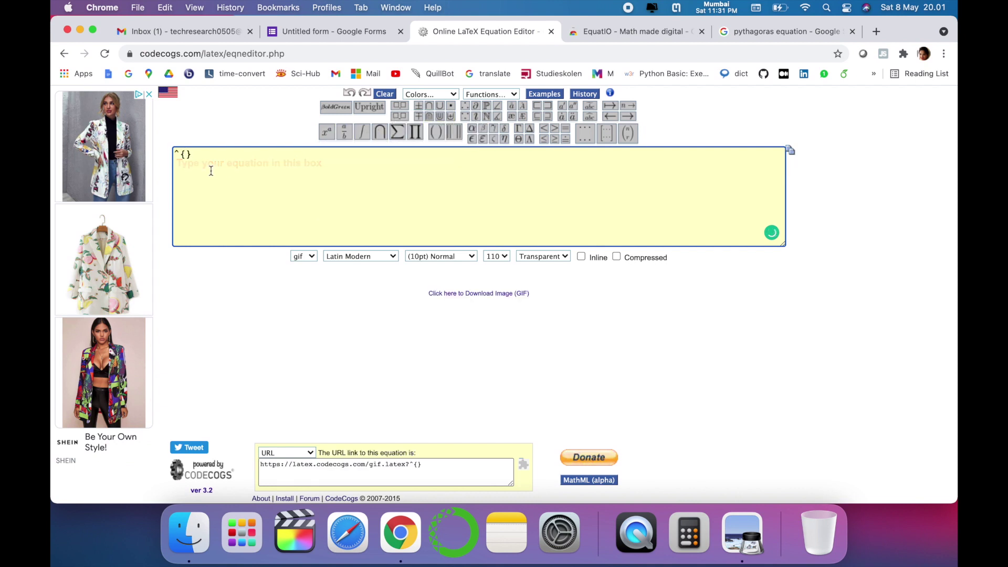
{"action": "mouse_move", "coordinate": [502, 136]}
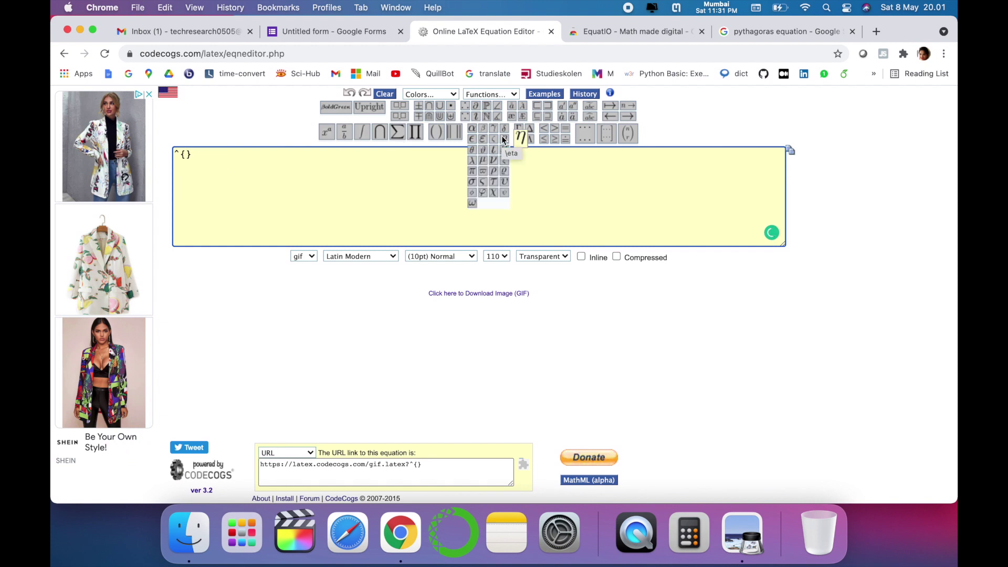
{"action": "type", "text": "a^{"}
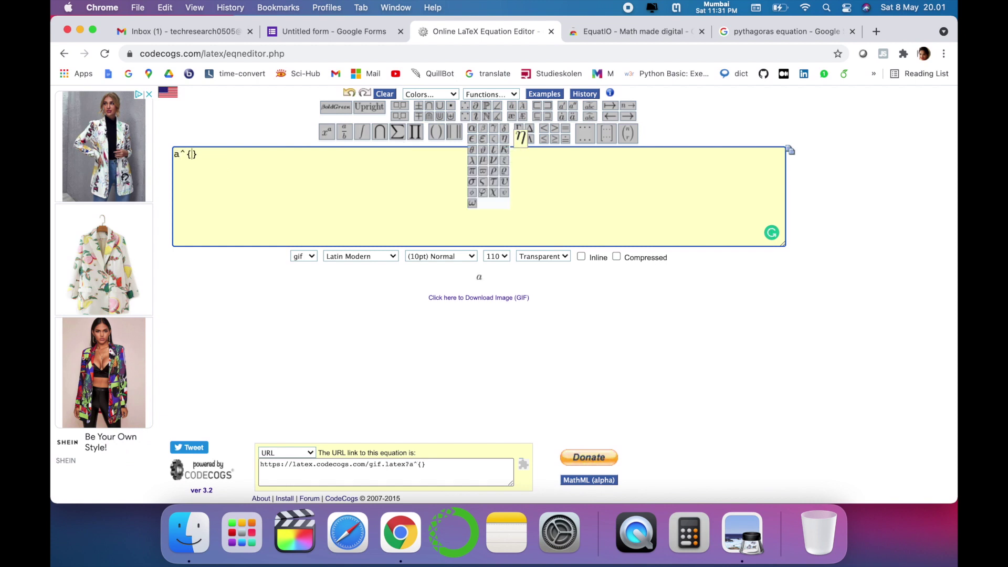
{"action": "type", "text": "2}"}
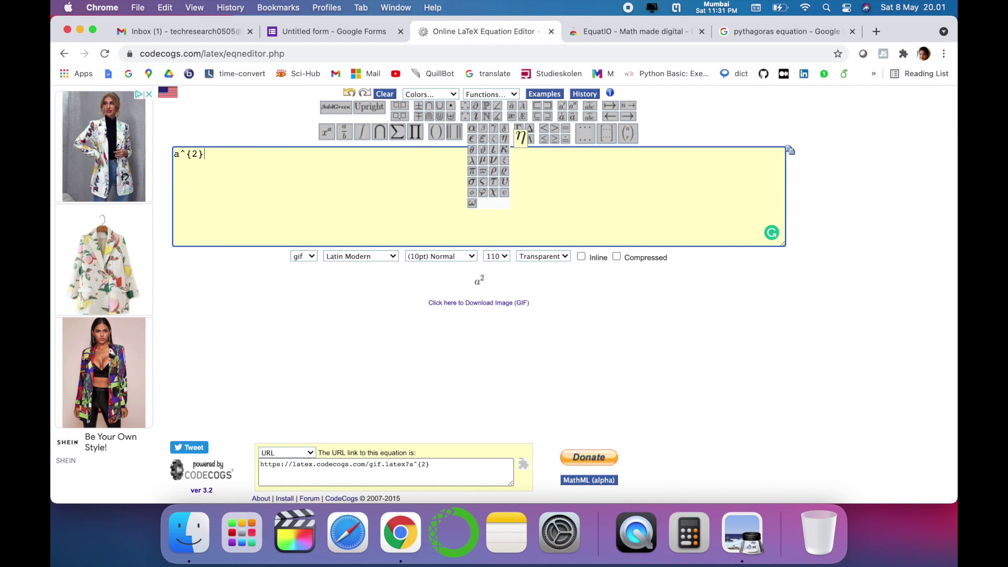
{"action": "type", "text": "+"}
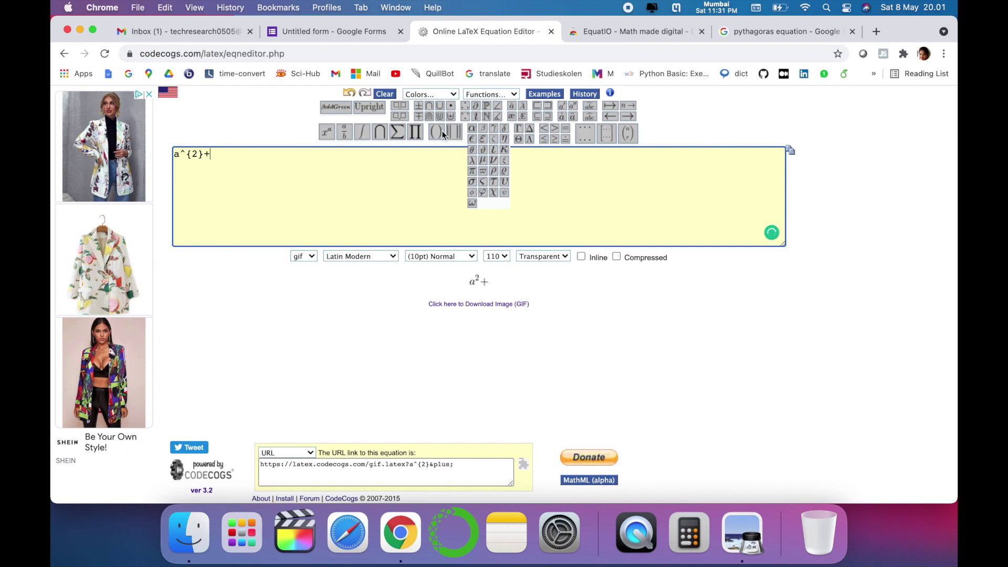
Step: Complete the LaTeX equation with b^{2} = c^{2} after the plus sign
{"action": "left_click", "coordinate": [344, 148]}
{"action": "type", "text": "b"}
{"action": "key", "text": "Right"}
{"action": "key", "text": "Right"}
{"action": "key", "text": "Right"}
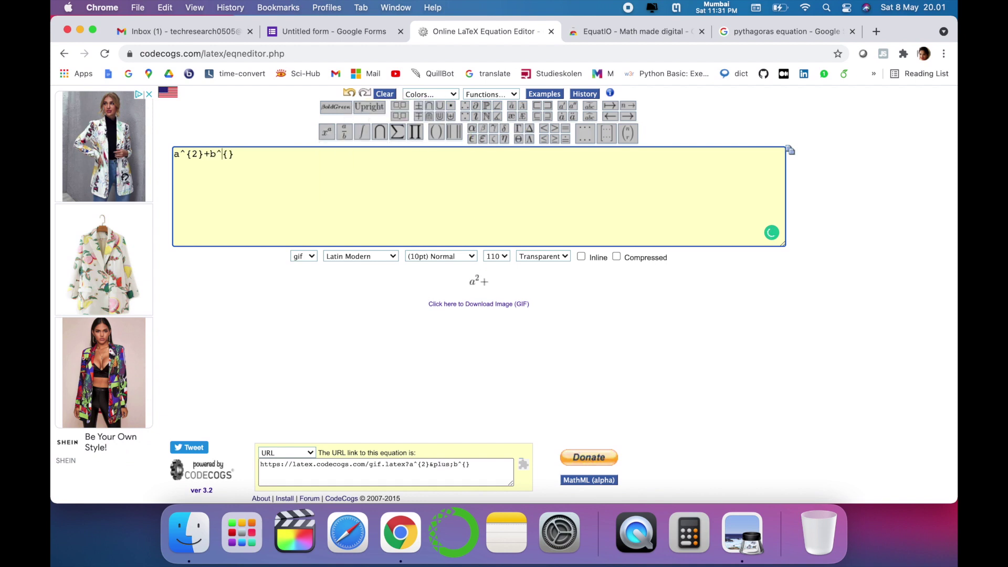
{"action": "key", "text": "Left"}
{"action": "type", "text": "2} = c"}
{"action": "left_click", "coordinate": [331, 135]}
{"action": "type", "text": "2"}
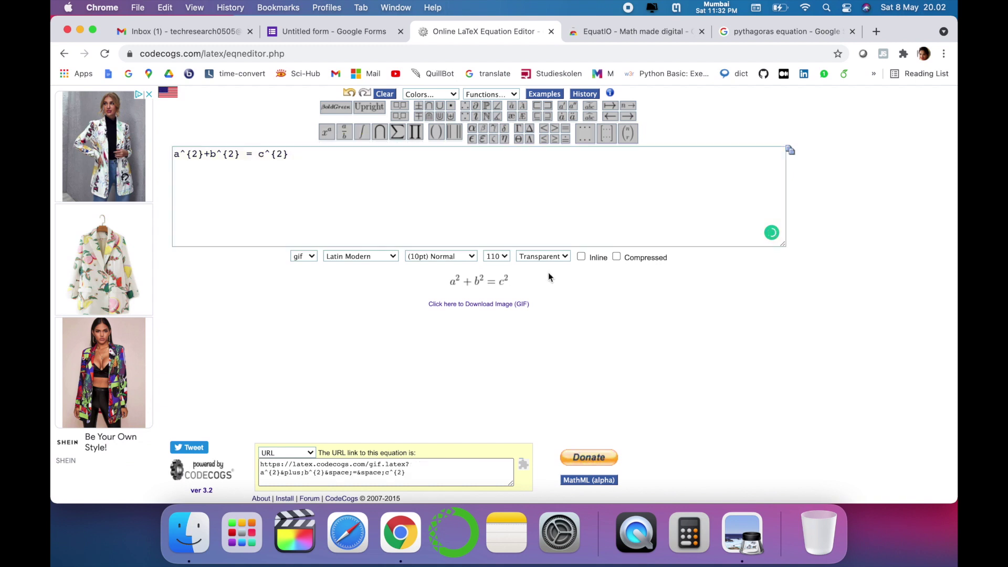
Step: Review the output formats offered for the equation's link and choose URL
{"action": "left_click_drag", "start_coordinate": [515, 278], "coordinate": [453, 284]}
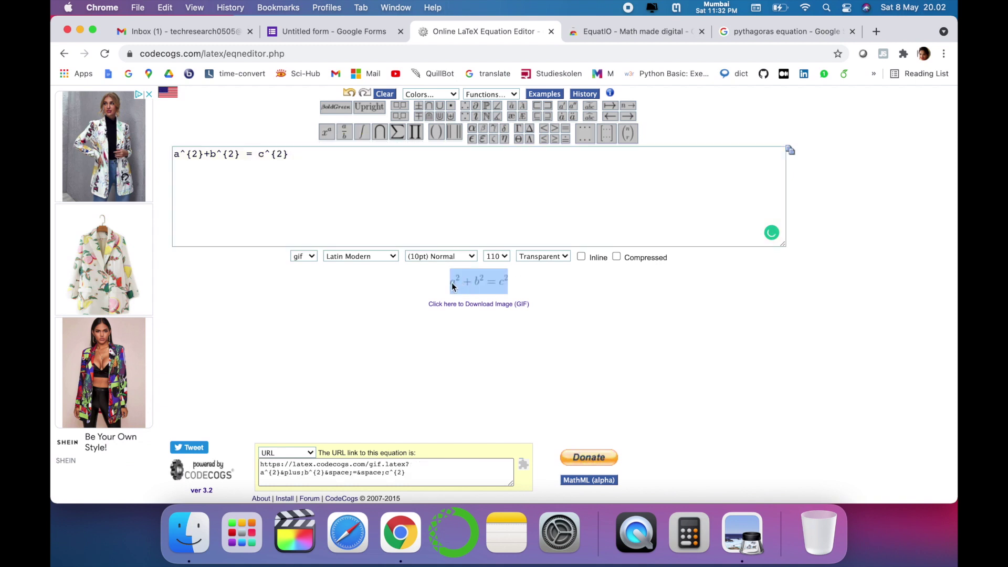
{"action": "left_click", "coordinate": [435, 290]}
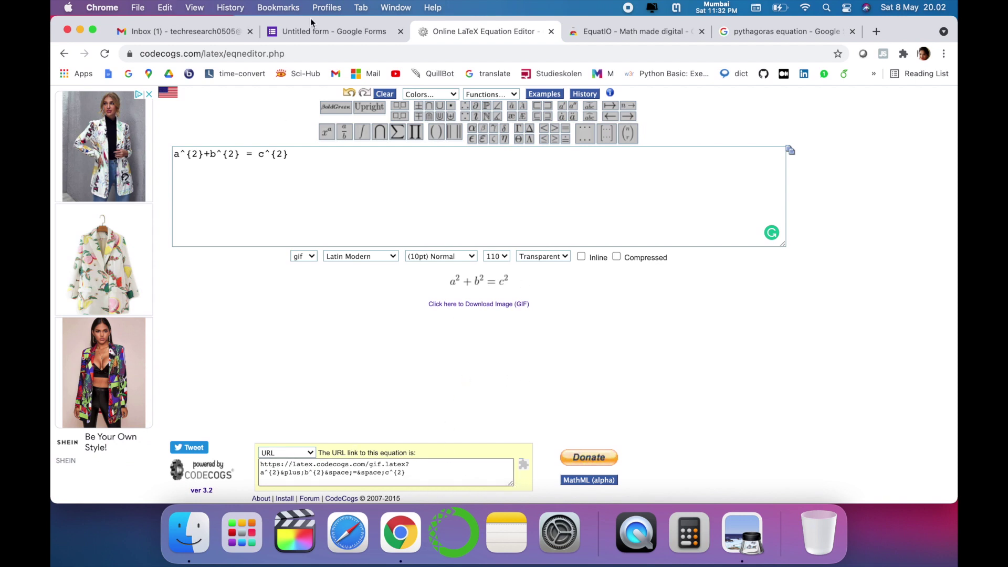
{"action": "left_click", "coordinate": [312, 453]}
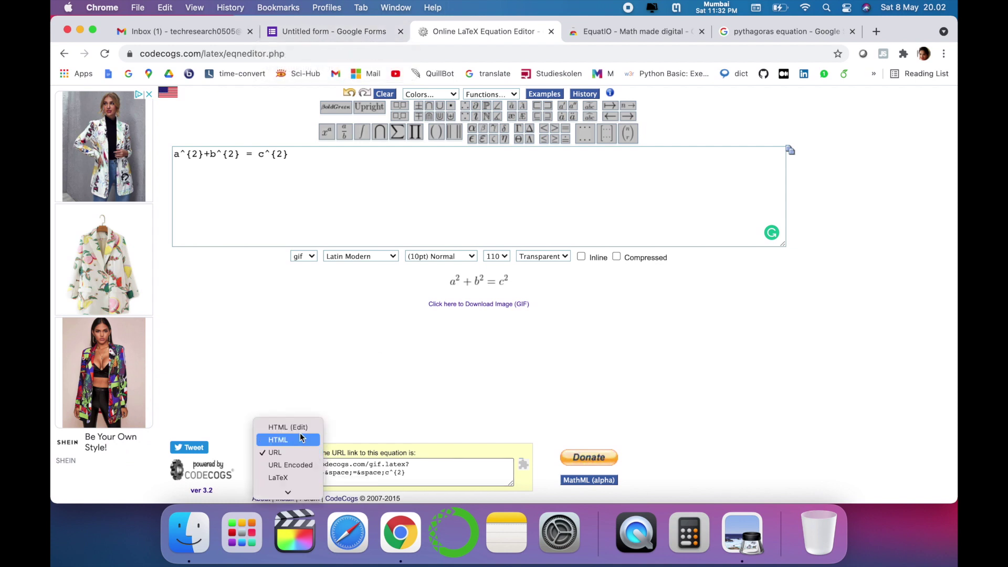
{"action": "left_click", "coordinate": [288, 409]}
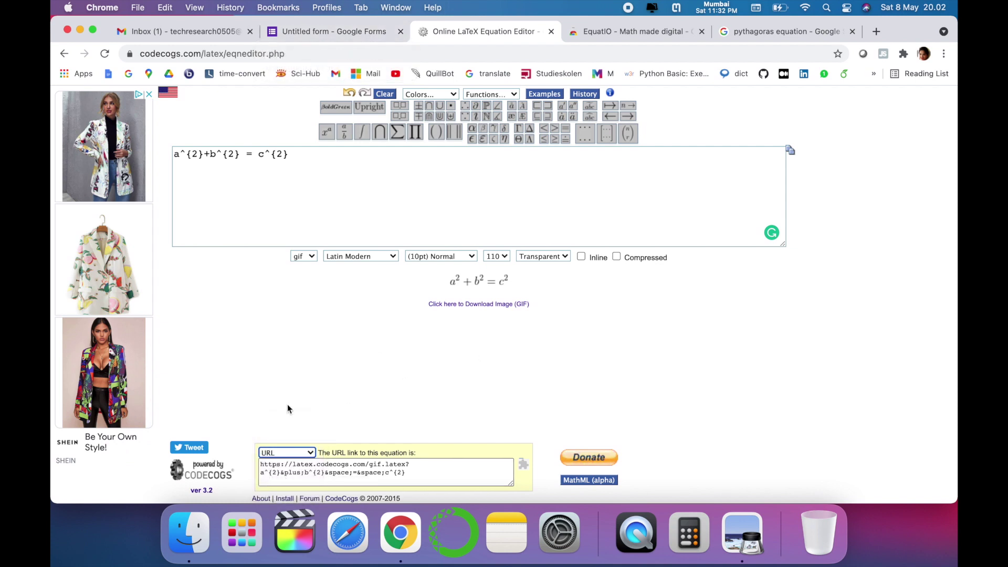
{"action": "left_click", "coordinate": [297, 453]}
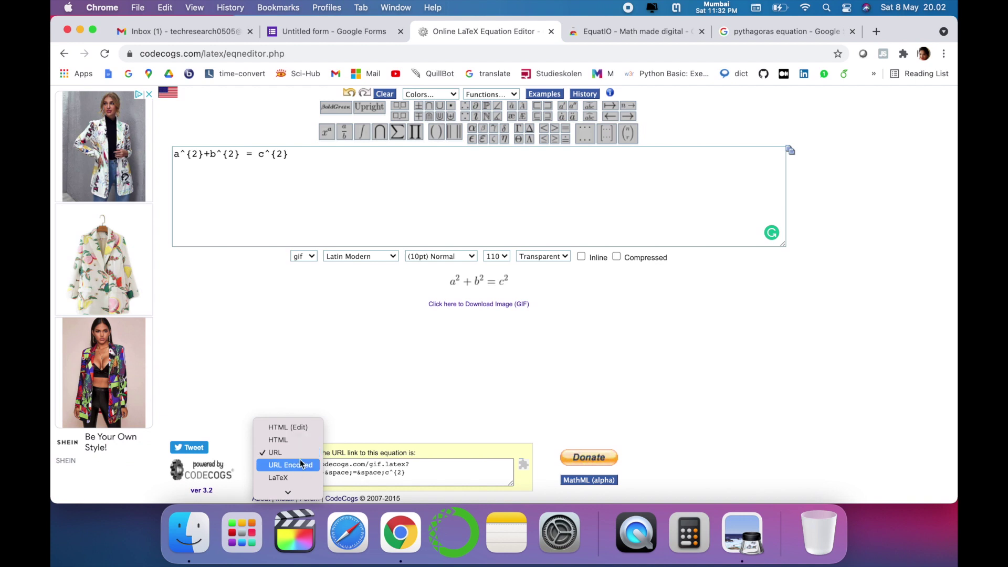
{"action": "scroll", "coordinate": [296, 483], "scroll_direction": "down", "scroll_amount": 3}
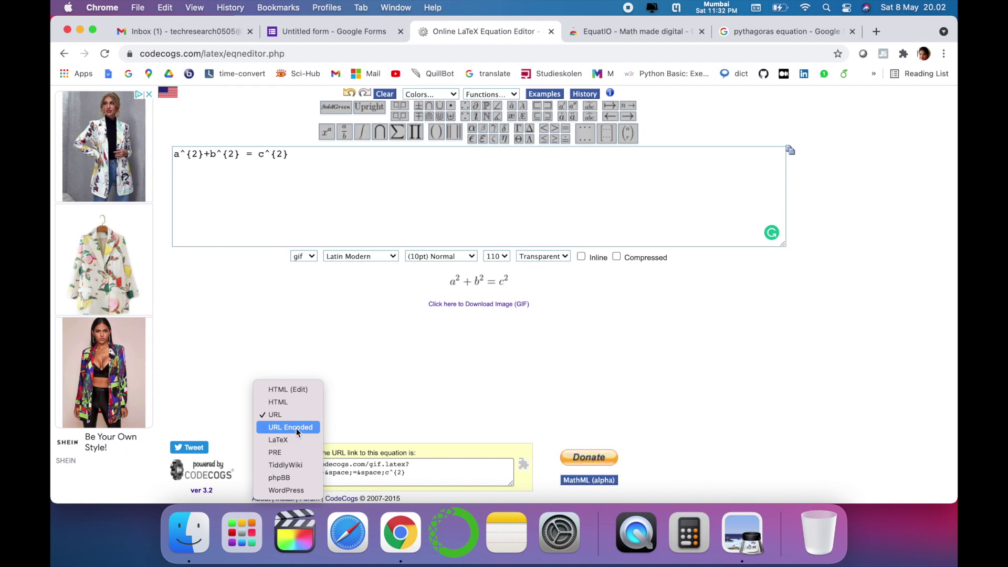
{"action": "left_click", "coordinate": [279, 415]}
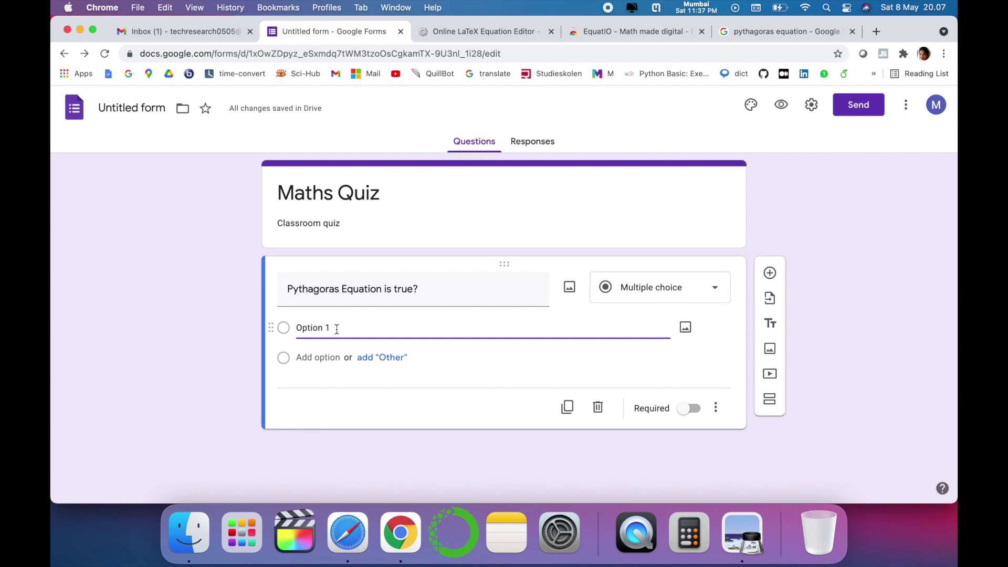
{"action": "left_click", "coordinate": [686, 327]}
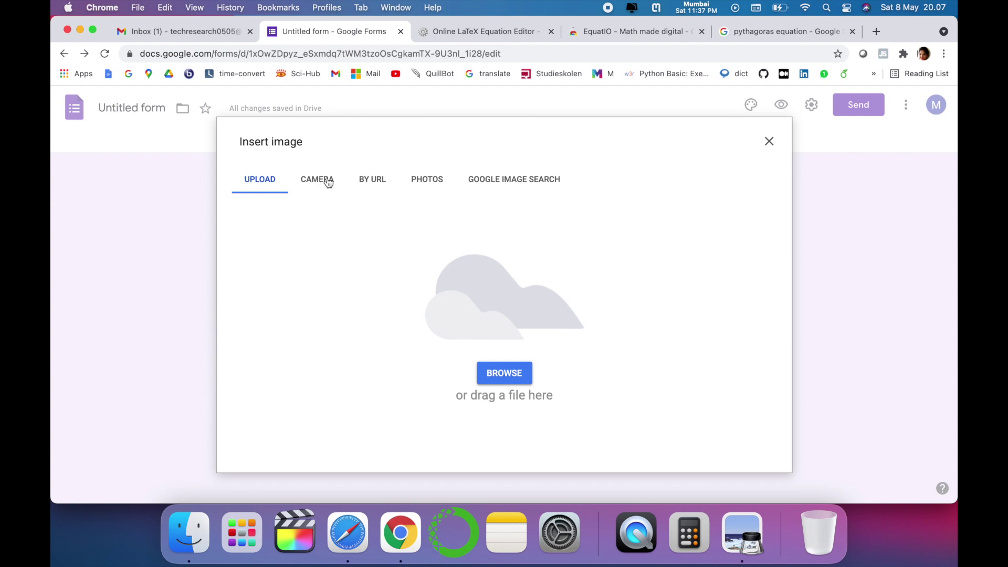
{"action": "left_click", "coordinate": [371, 179]}
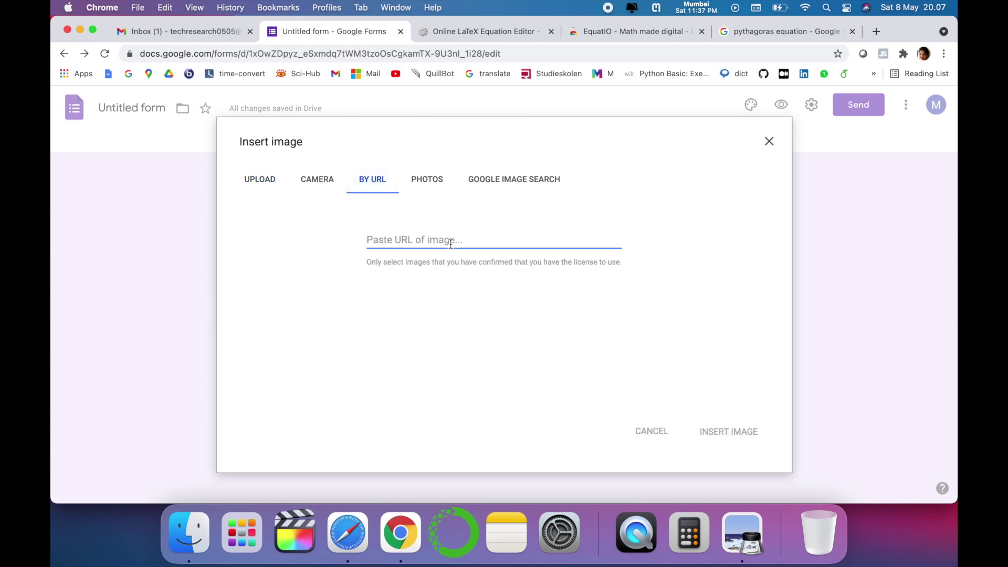
{"action": "type", "text": "https://latex.codecogs.com/gif.latex?a^{2}&plus;b^{2}&space;=&space;c^{2}"}
{"action": "left_click", "coordinate": [728, 431]}
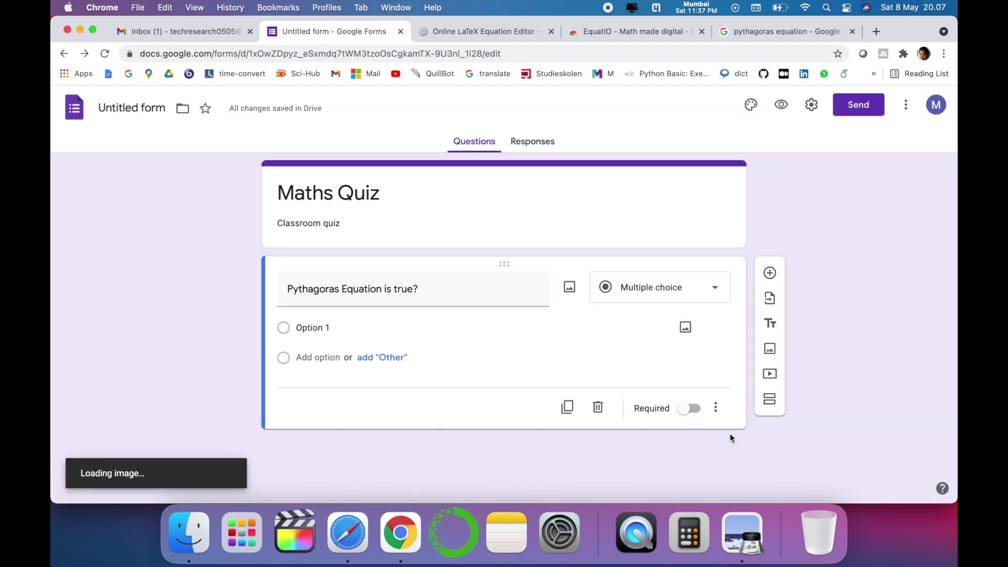
{"action": "left_click", "coordinate": [415, 336]}
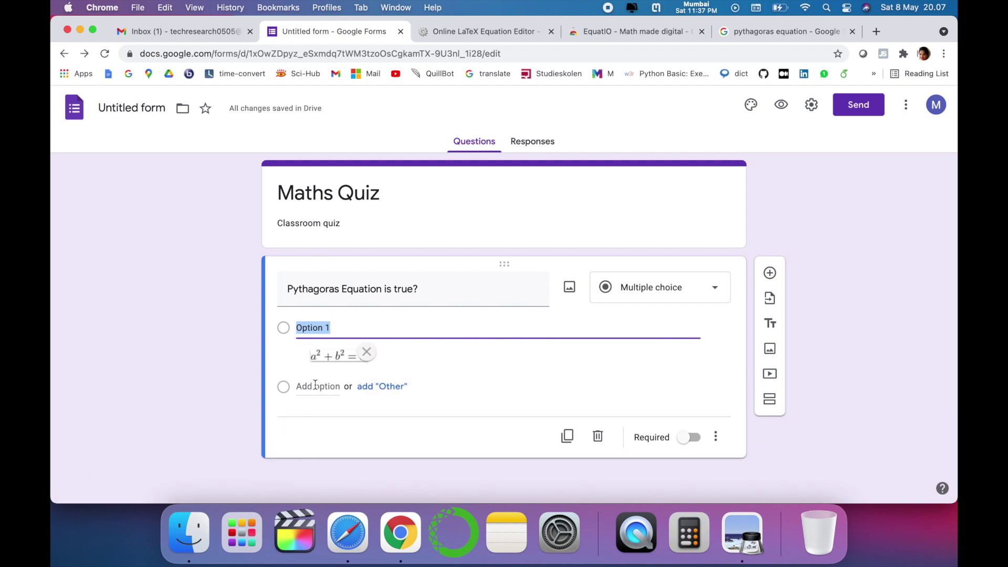
Step: Make the Pythagoras question required and add a second answer option named "False"
{"action": "left_click", "coordinate": [690, 437]}
{"action": "left_click", "coordinate": [322, 390]}
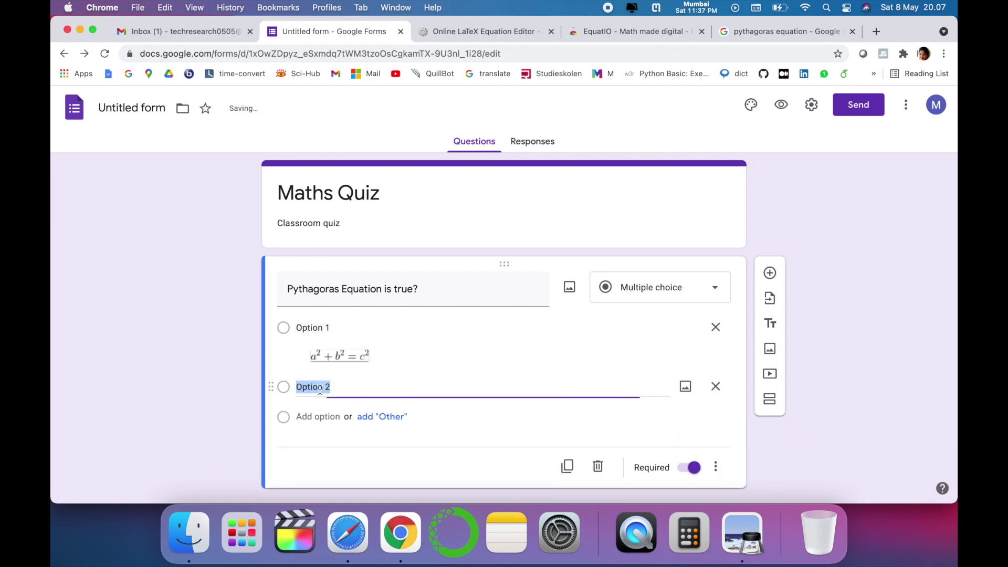
{"action": "type", "text": "False"}
Step: Add a new multiple choice question below the Pythagoras question
{"action": "left_click", "coordinate": [769, 247]}
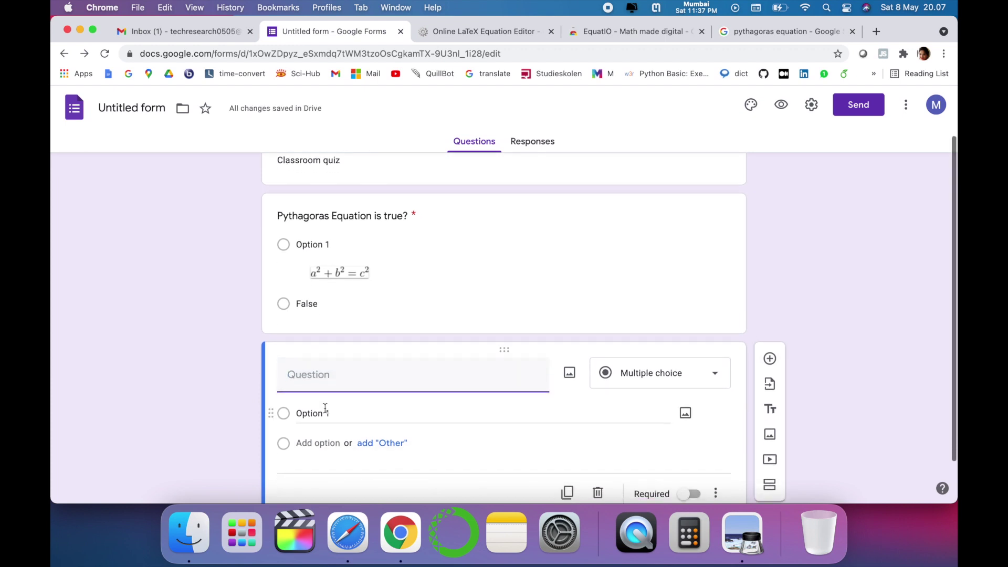
{"action": "scroll", "coordinate": [356, 373], "scroll_direction": "up", "scroll_amount": 1}
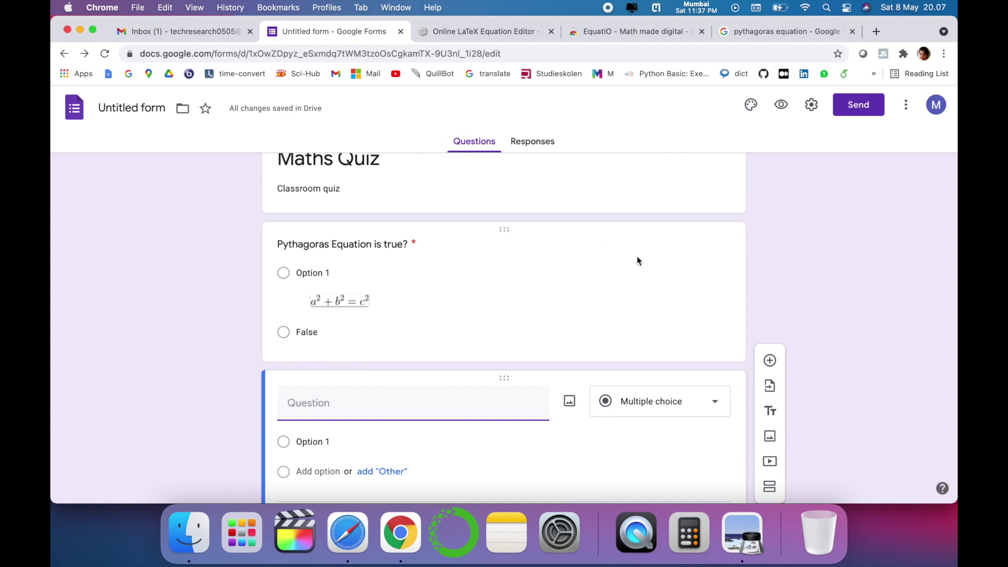
Step: Switch to the Chrome Web Store page of "EquatIO - Math made digital" and install the extension in Chrome
{"action": "left_click", "coordinate": [602, 30]}
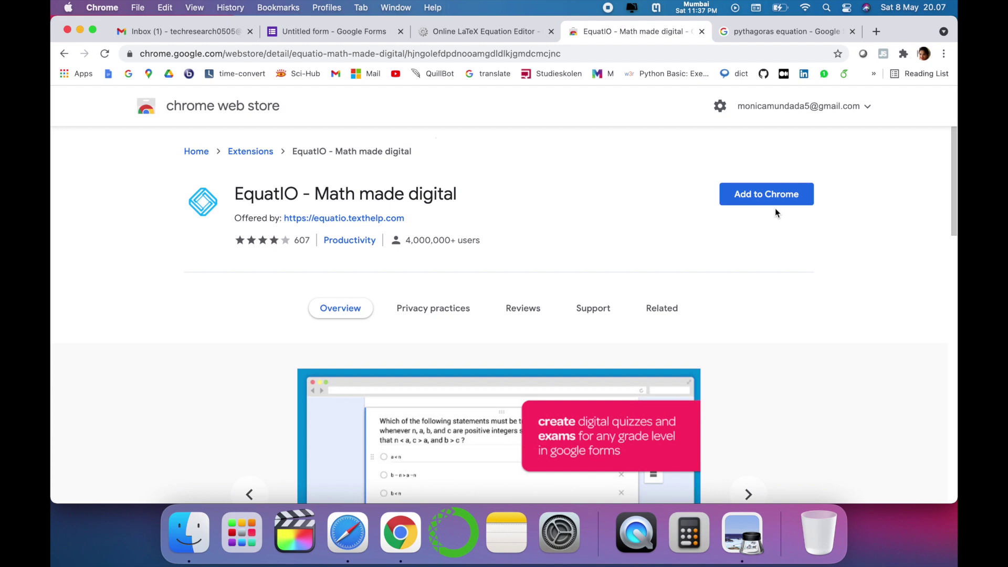
{"action": "left_click", "coordinate": [608, 47]}
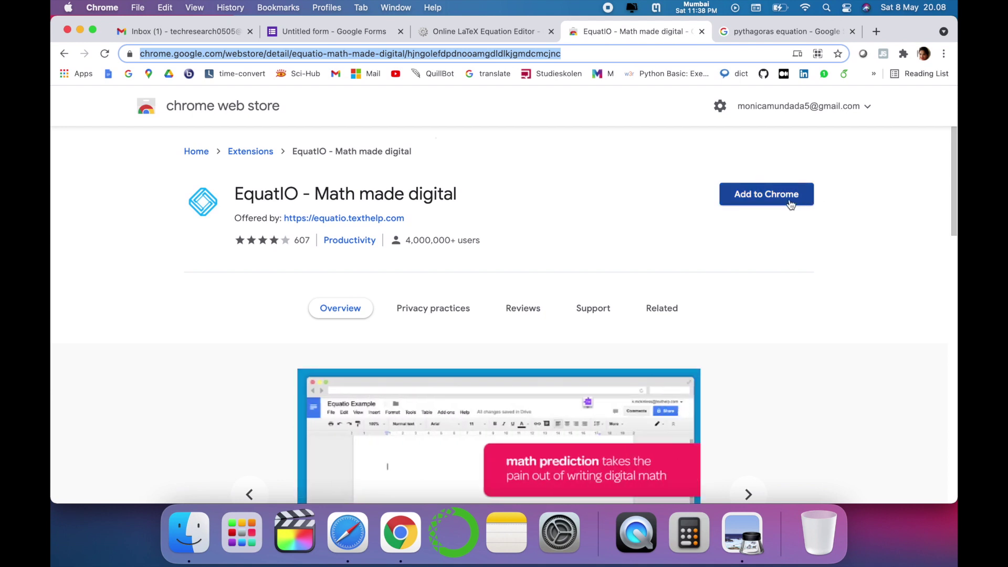
{"action": "left_click", "coordinate": [773, 195]}
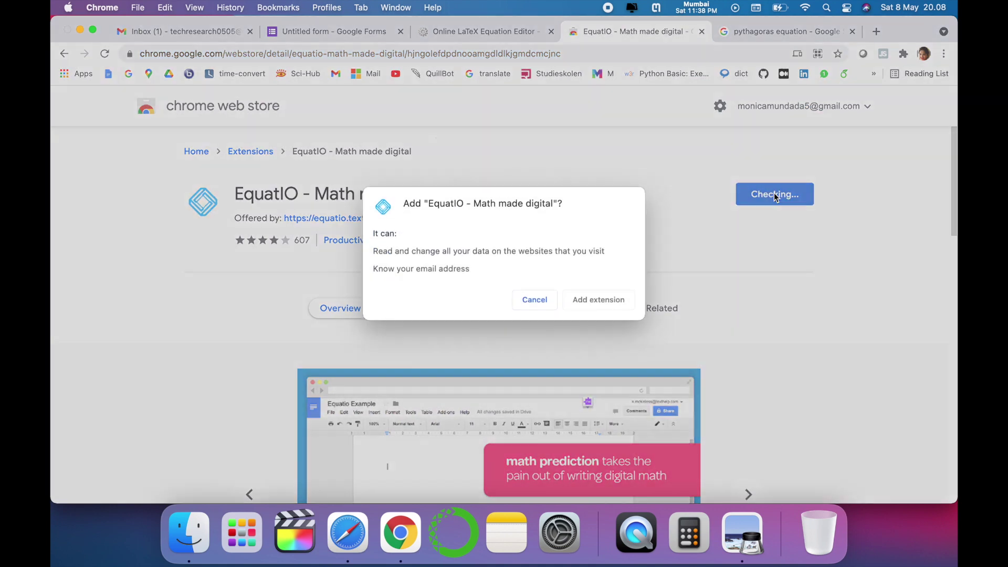
{"action": "left_click", "coordinate": [609, 304]}
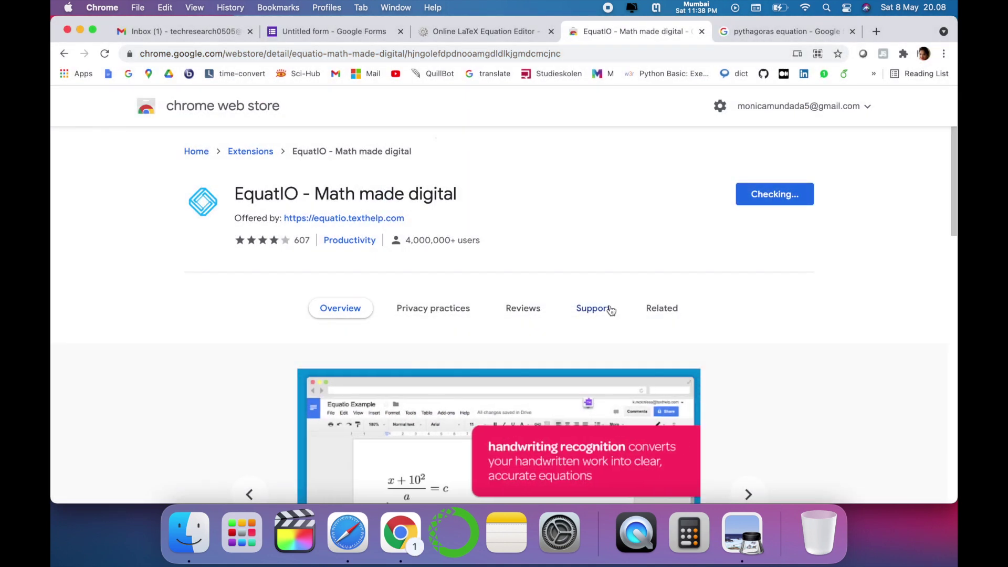
Step: Return to the quiz form, dismiss the extension notification and reload the page
{"action": "left_click", "coordinate": [339, 30]}
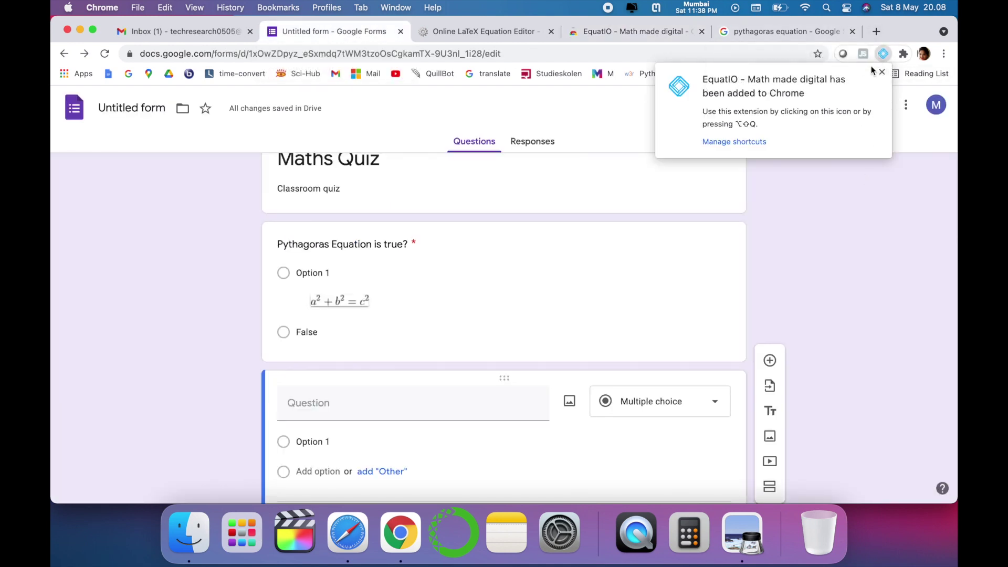
{"action": "left_click", "coordinate": [881, 74]}
{"action": "left_click", "coordinate": [103, 55]}
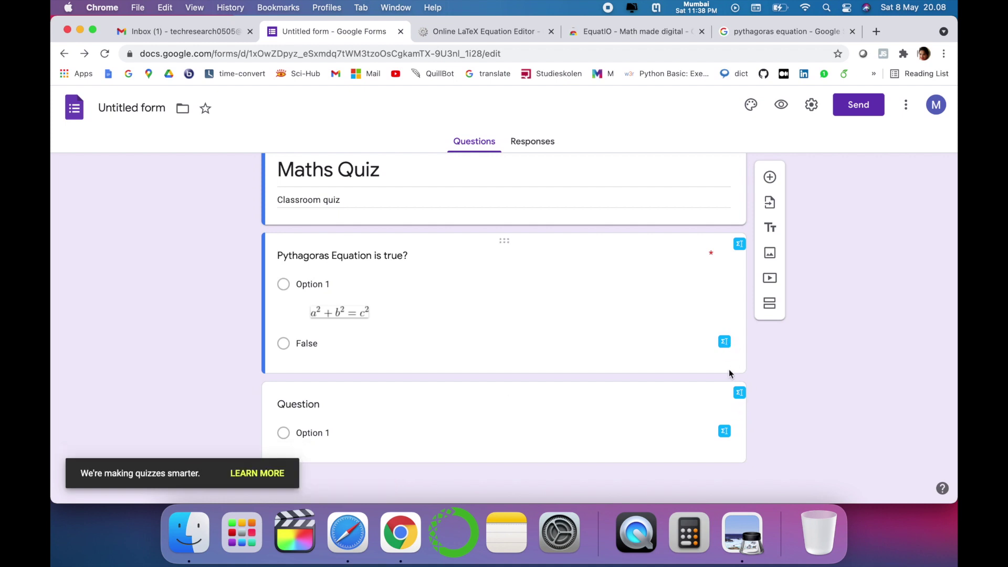
Step: Title the empty second question "One more equation"
{"action": "left_click", "coordinate": [275, 407]}
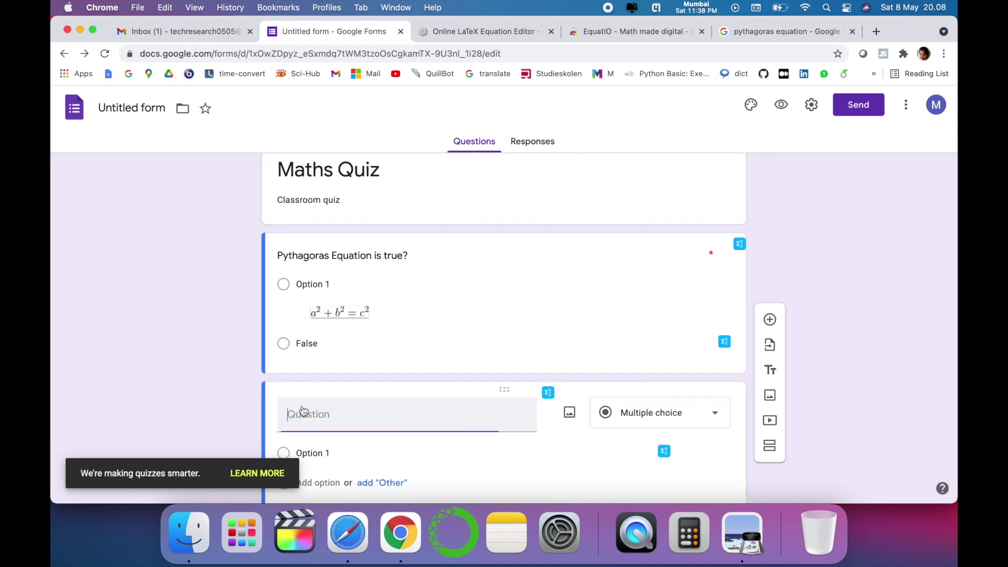
{"action": "type", "text": "One more qu"}
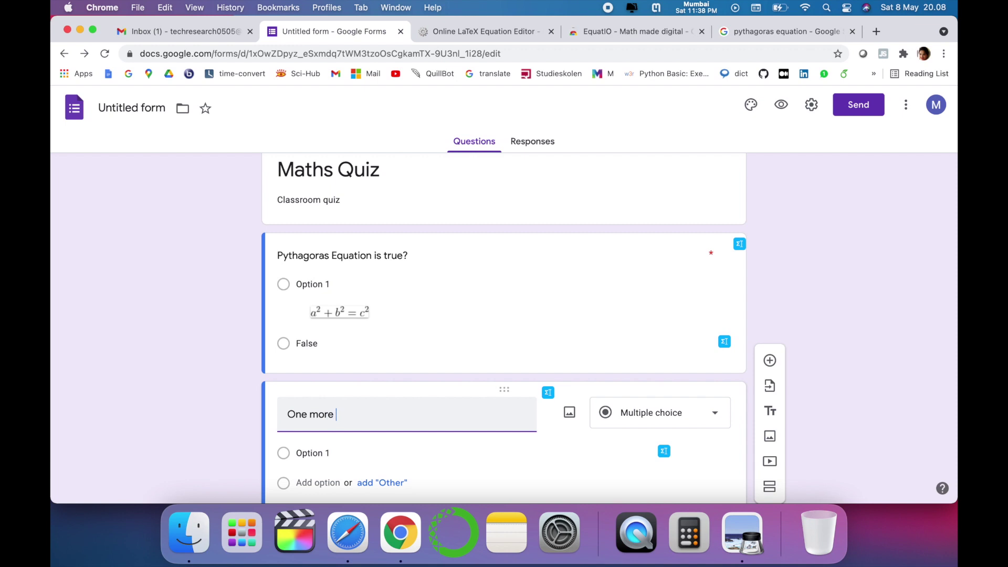
{"action": "key", "text": "BackSpace"}
{"action": "key", "text": "BackSpace"}
{"action": "type", "text": "equation"}
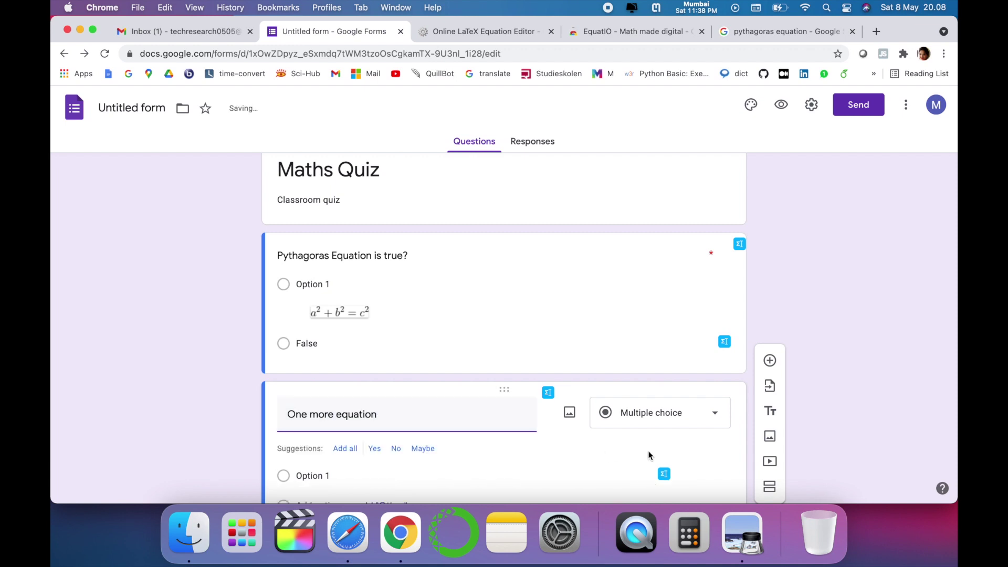
Step: Launch EquatIO from the first option of "One more equation" and sign in to it with Google
{"action": "left_click", "coordinate": [664, 475]}
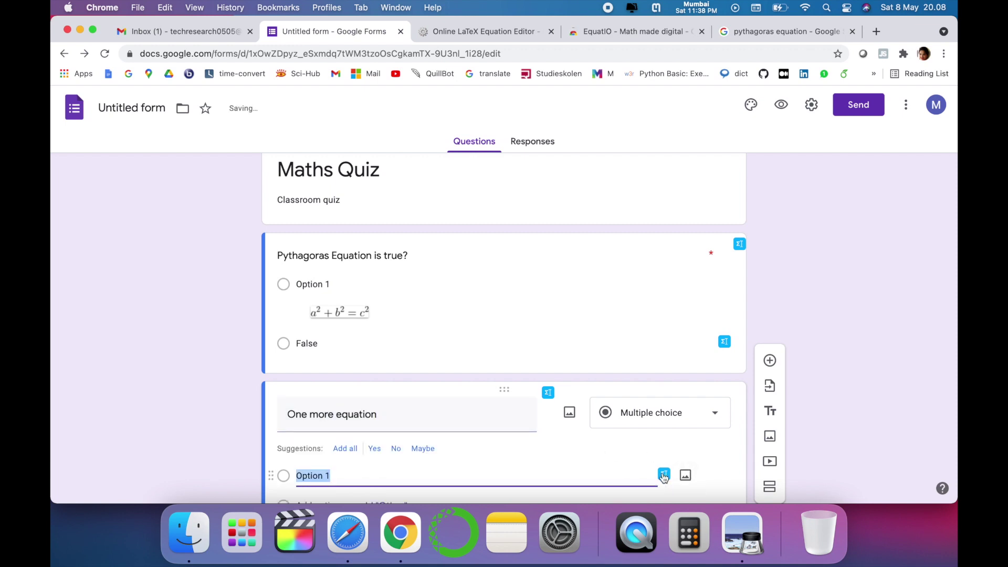
{"action": "left_click", "coordinate": [163, 485]}
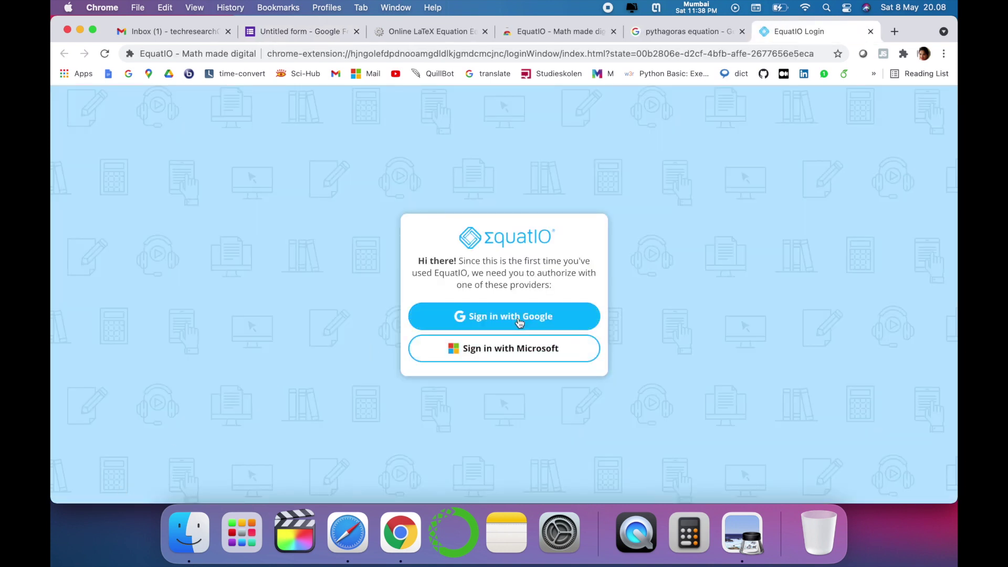
{"action": "left_click", "coordinate": [576, 326]}
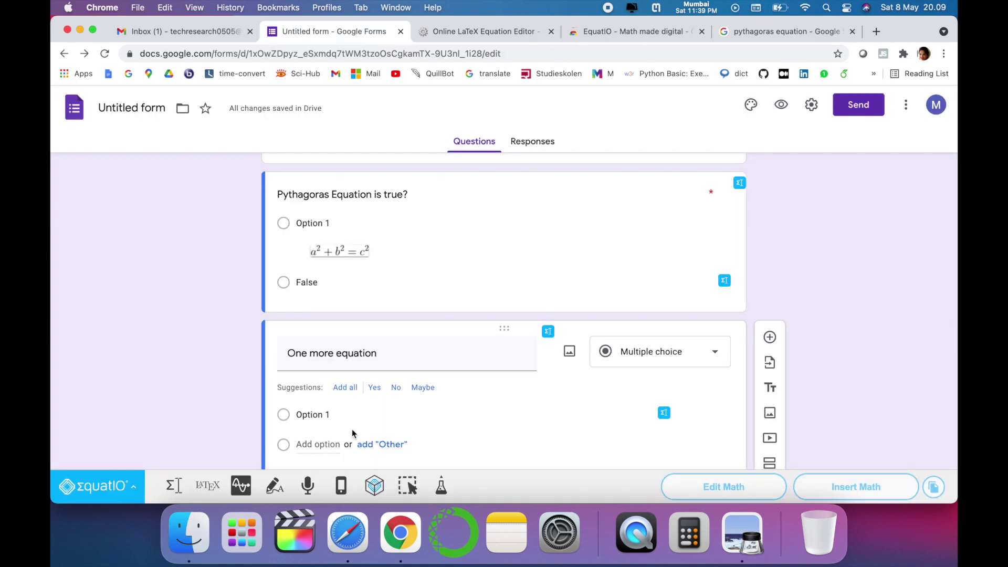
Step: Write the equation a^2 + b^2 = c^2 by hand in EquatIO's Handwriting editor and copy the recognised formula
{"action": "left_click", "coordinate": [133, 488]}
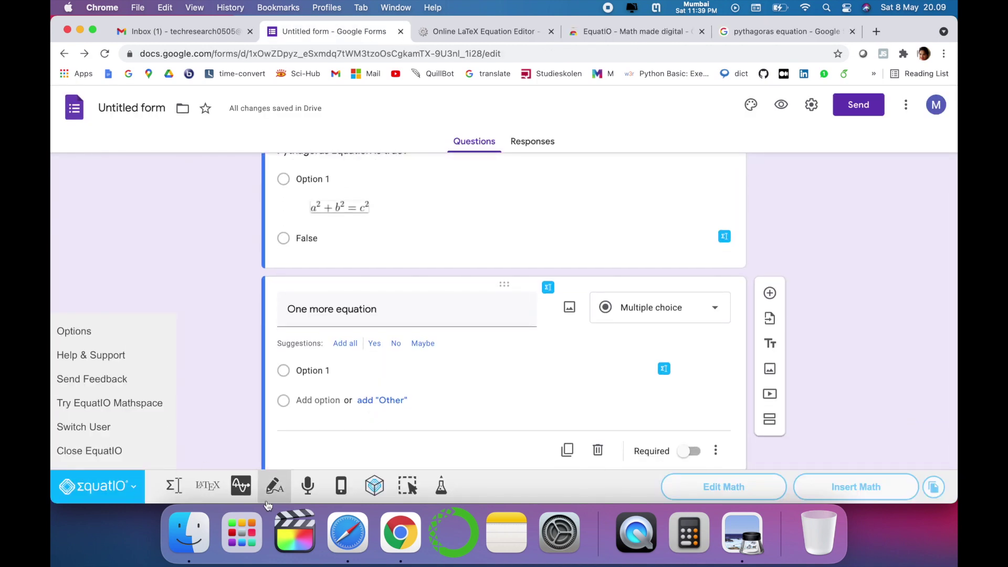
{"action": "left_click", "coordinate": [175, 486]}
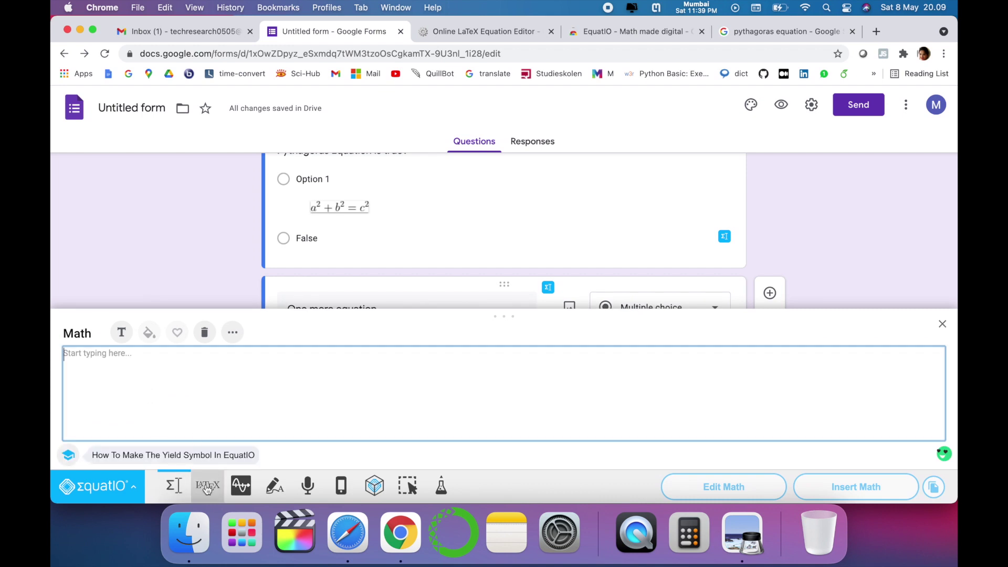
{"action": "left_click", "coordinate": [168, 490]}
{"action": "left_click", "coordinate": [168, 491]}
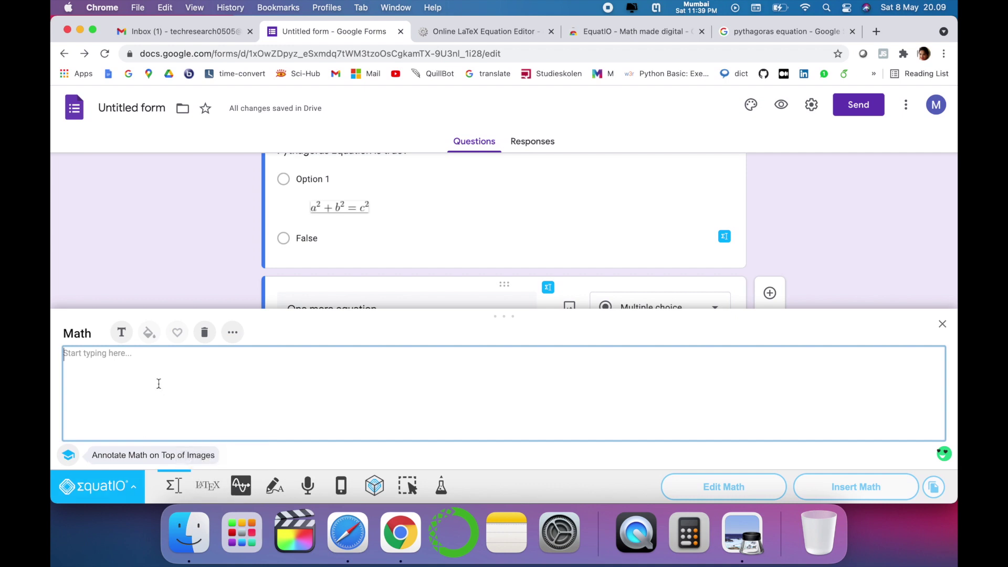
{"action": "type", "text": "aav + b^2 = c"}
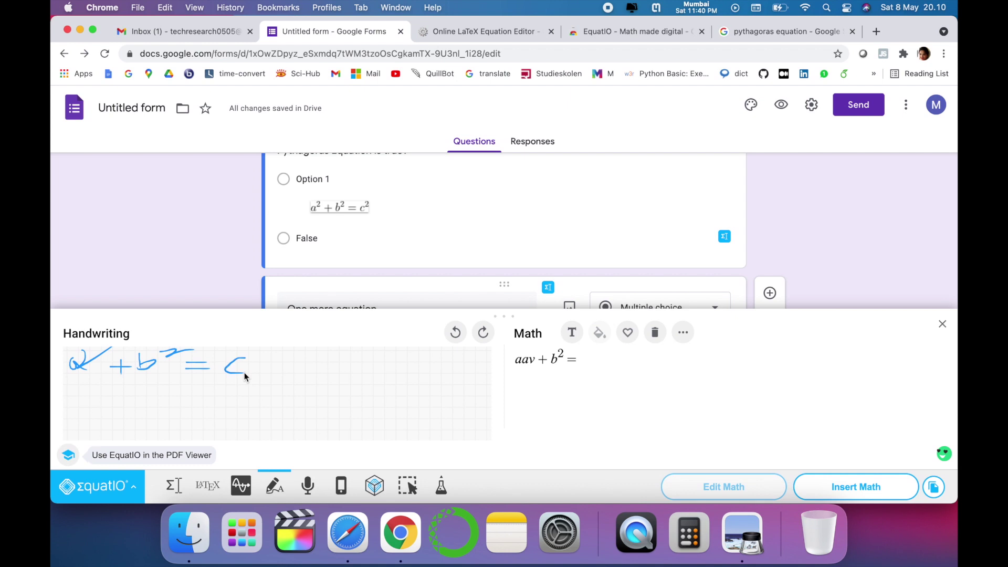
{"action": "left_click_drag", "start_coordinate": [262, 349], "coordinate": [284, 355]}
{"action": "left_click_drag", "start_coordinate": [603, 359], "coordinate": [512, 359]}
{"action": "left_click", "coordinate": [943, 325]}
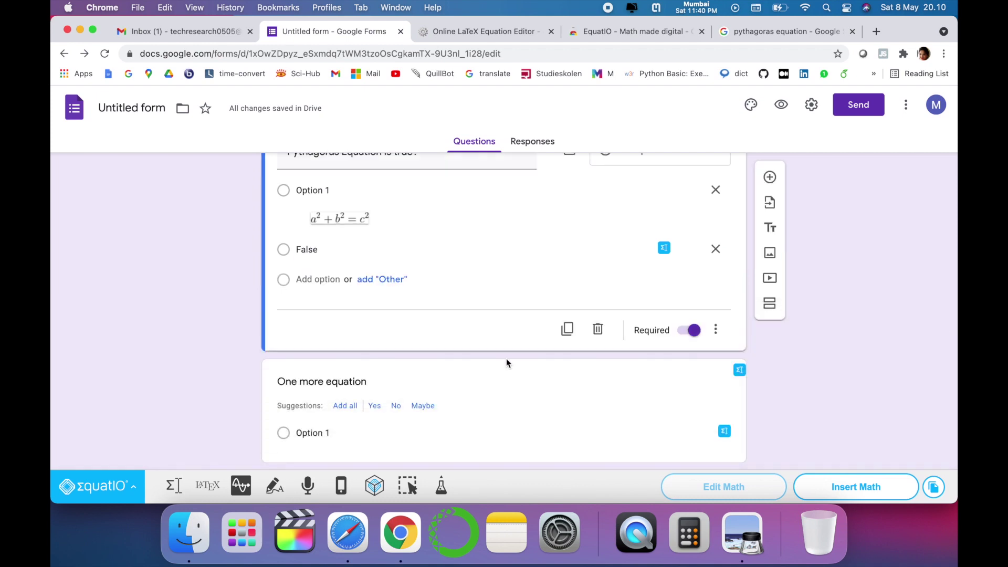
Step: Paste the copied formula as the first option of "One more equation" and trim its ending so it reads aax+b^2=c^2.ax+b^2=c^2
{"action": "left_click", "coordinate": [321, 434]}
{"action": "type", "text": "aax+b^2=c^2.ax+b^2=c^2."}
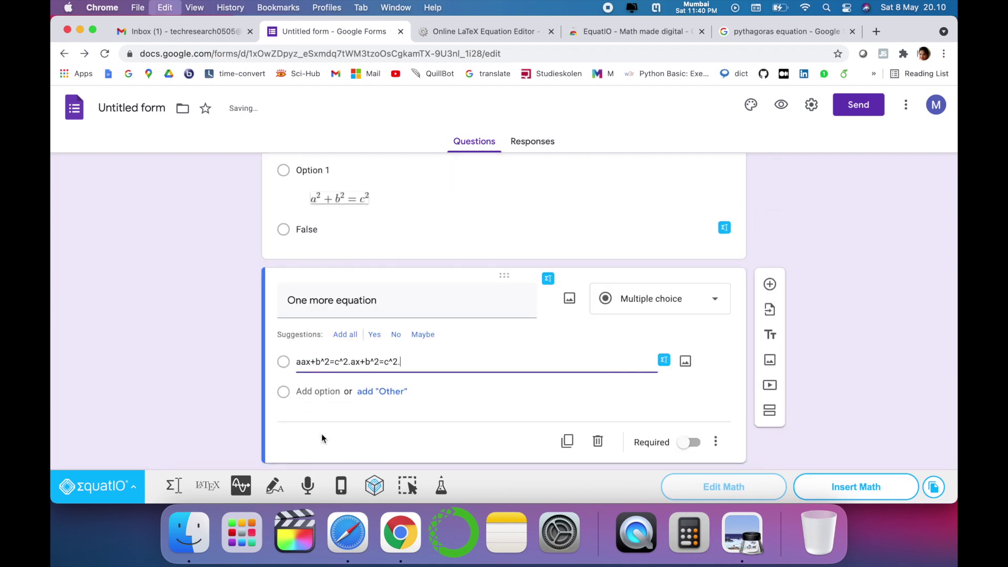
{"action": "left_click", "coordinate": [556, 400]}
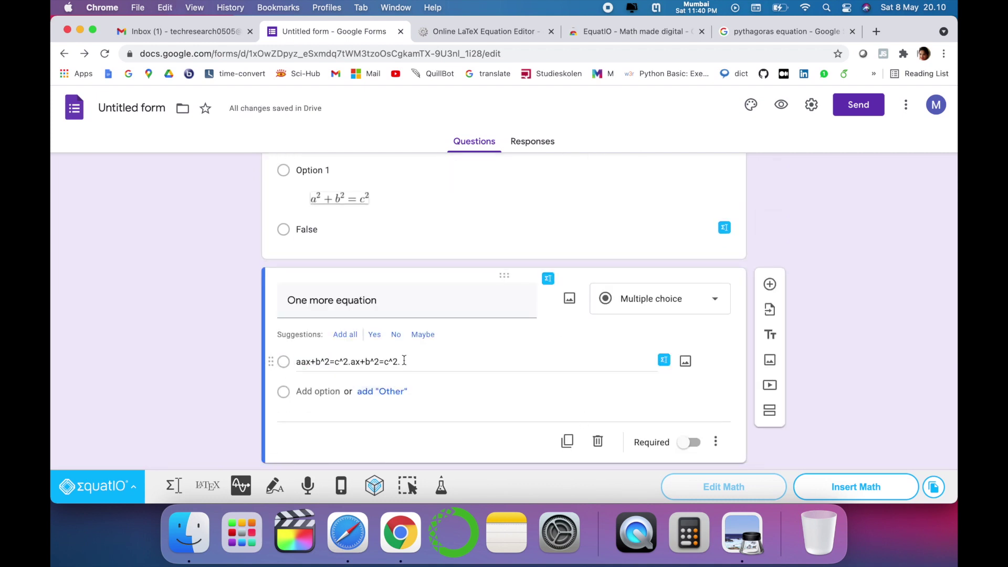
{"action": "left_click", "coordinate": [405, 361]}
{"action": "left_click", "coordinate": [405, 360]}
{"action": "left_click", "coordinate": [440, 396]}
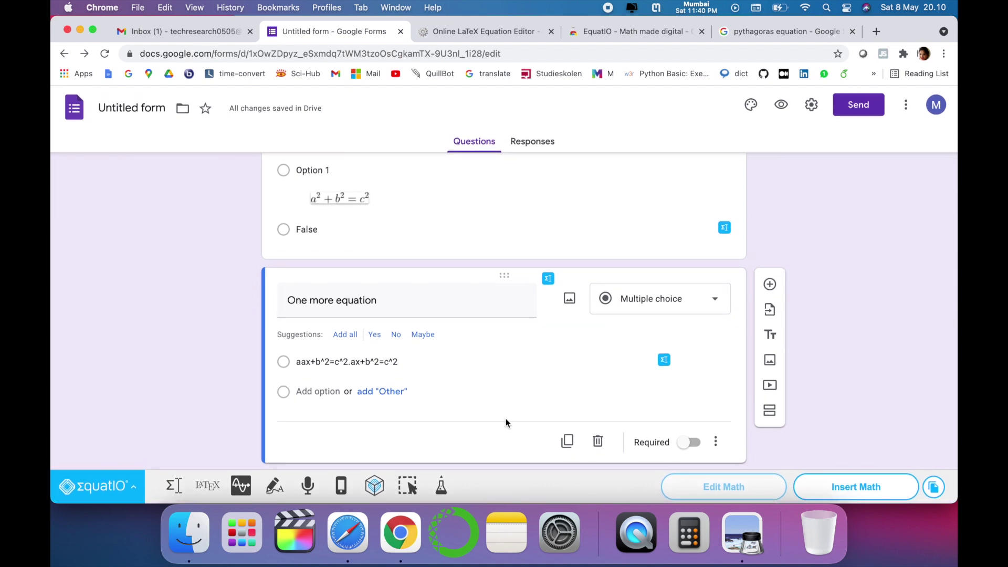
{"action": "scroll", "coordinate": [504, 418], "scroll_direction": "up", "scroll_amount": 5}
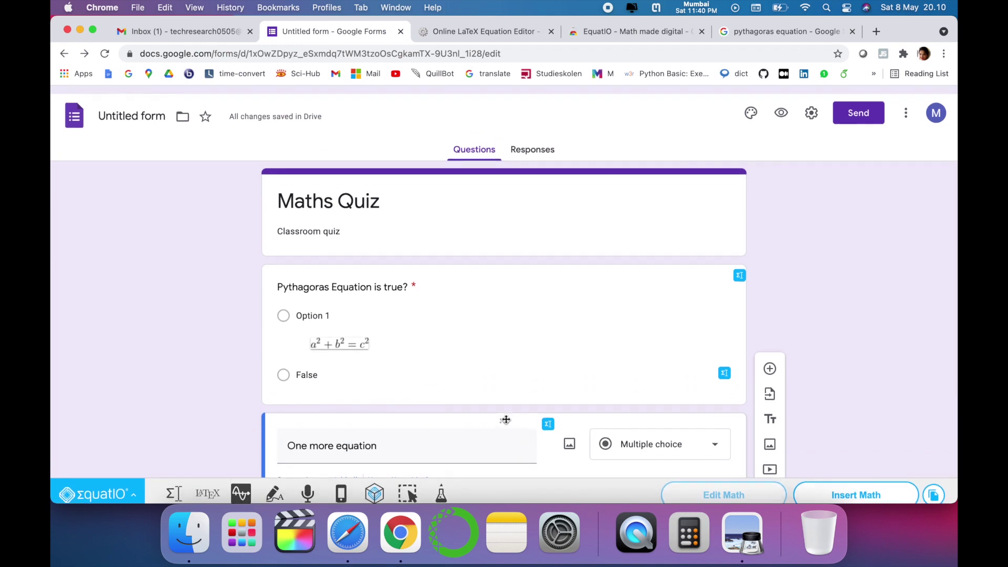